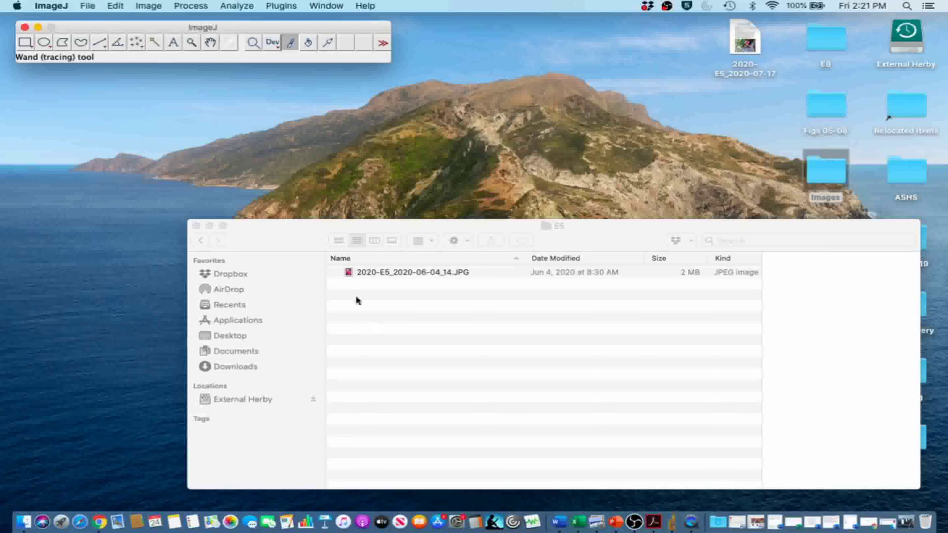
- Open 2020-E5_2020-06-04_14.JPG from the Desktop photo folder, then drag in a second copy
{"action": "left_click", "coordinate": [87, 6]}
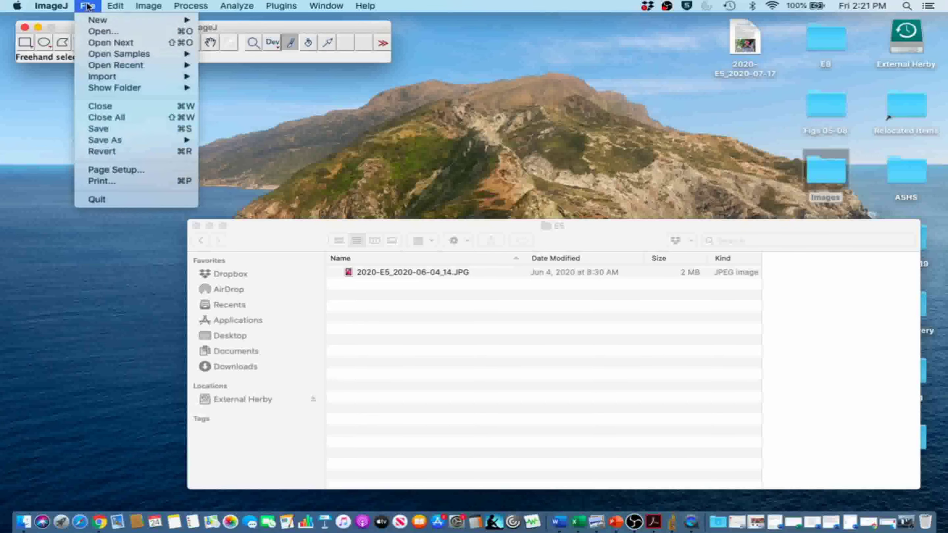
{"action": "left_click", "coordinate": [102, 31]}
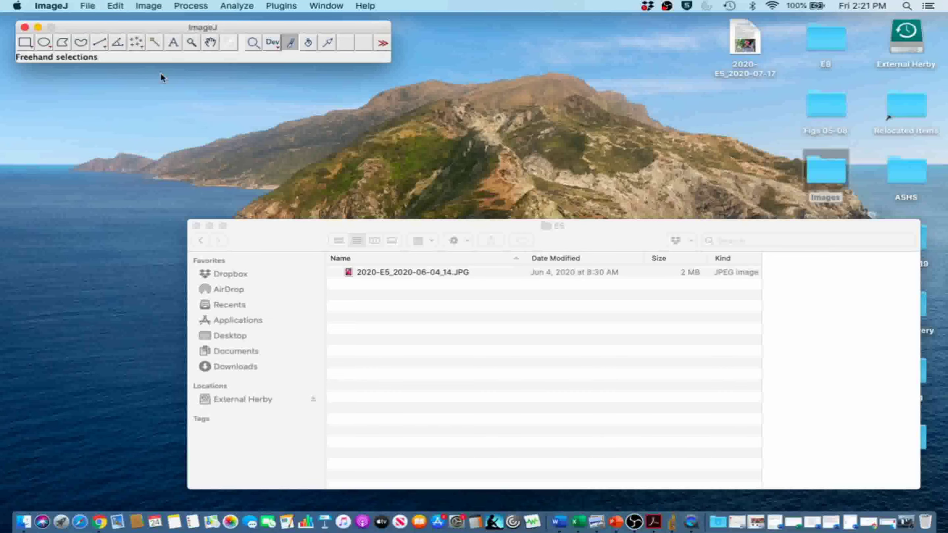
{"action": "left_click", "coordinate": [260, 169]}
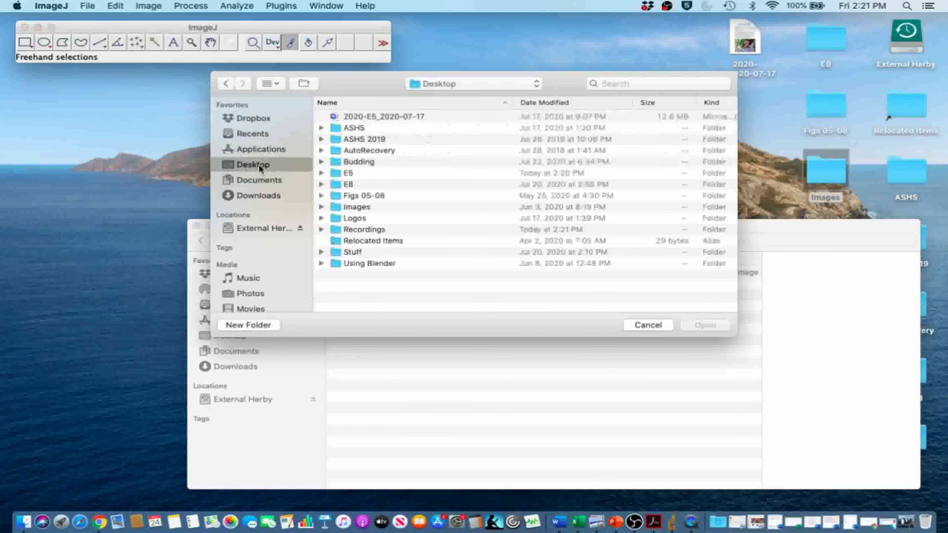
{"action": "double_click", "coordinate": [343, 177]}
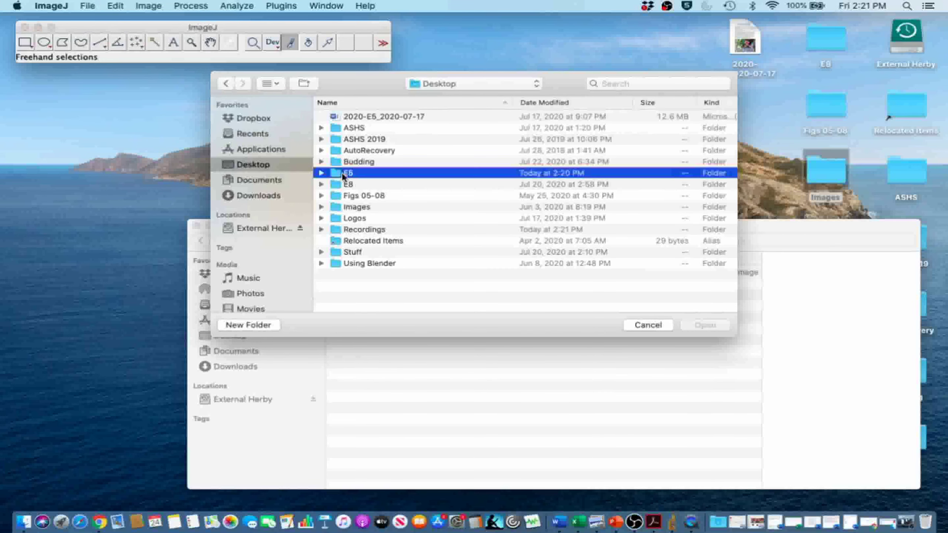
{"action": "left_click", "coordinate": [359, 119]}
{"action": "left_click", "coordinate": [695, 326]}
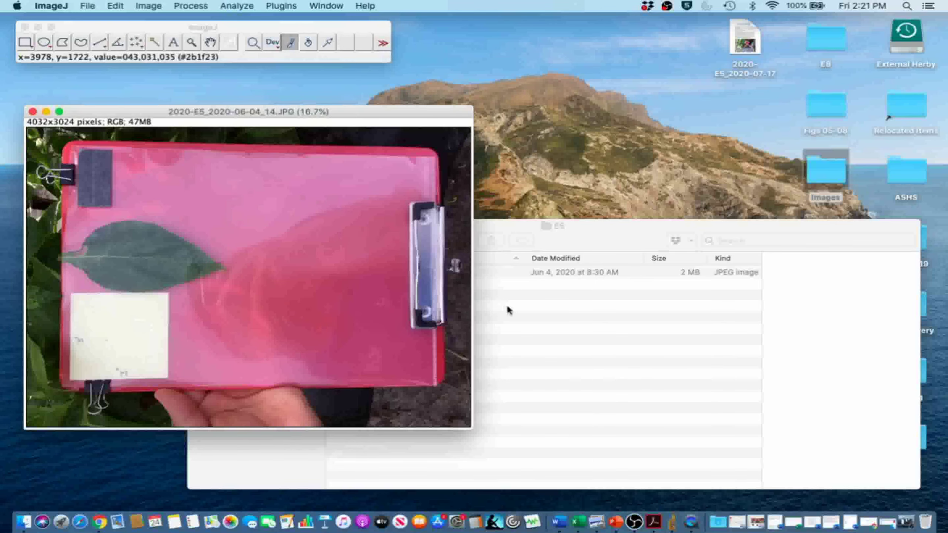
{"action": "left_click", "coordinate": [506, 304]}
{"action": "left_click_drag", "start_coordinate": [397, 275], "coordinate": [233, 57]}
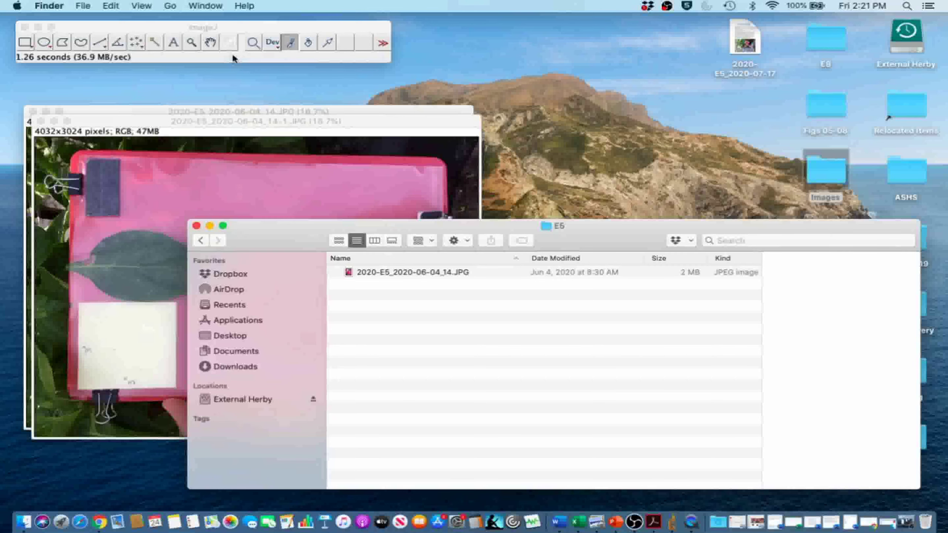
- Close the 14-1.JPG duplicate and draw a straight line along the white square's top edge
{"action": "left_click", "coordinate": [41, 122]}
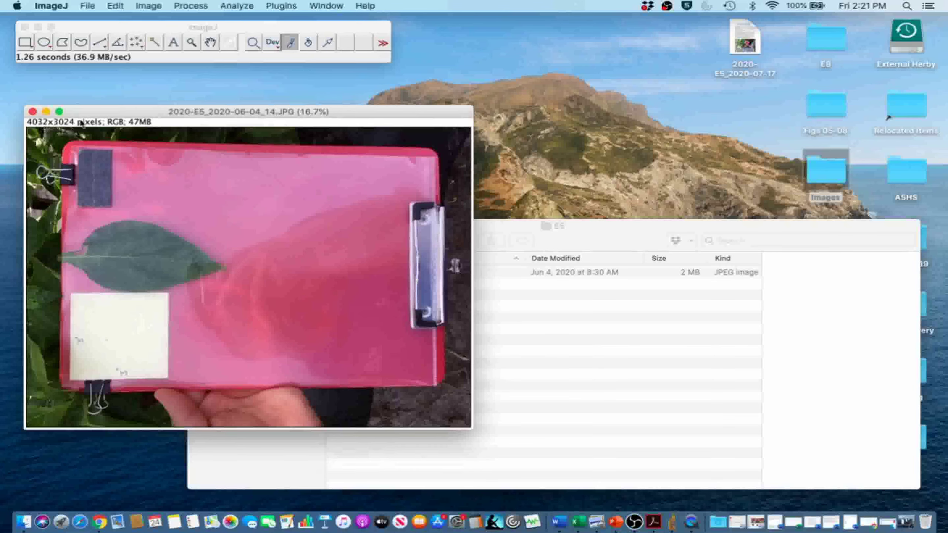
{"action": "left_click", "coordinate": [106, 44]}
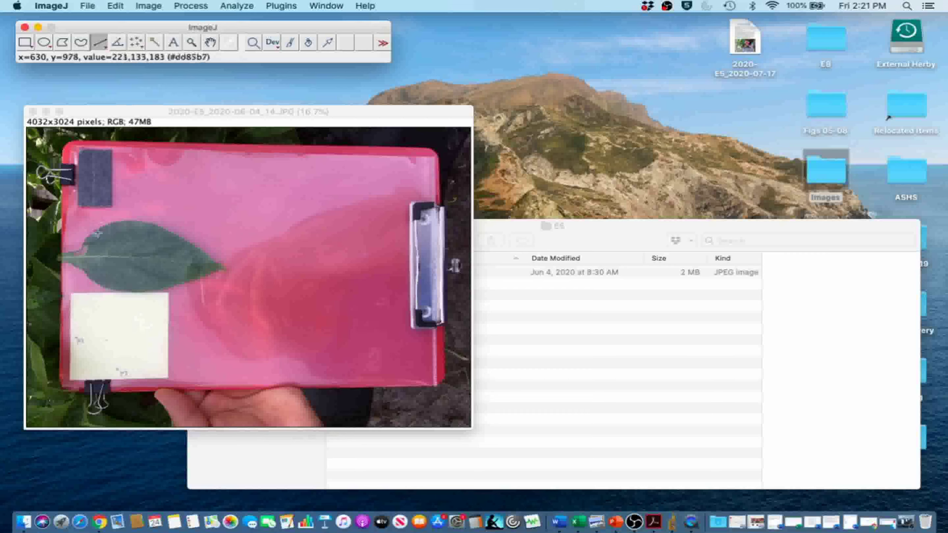
{"action": "left_click", "coordinate": [73, 297]}
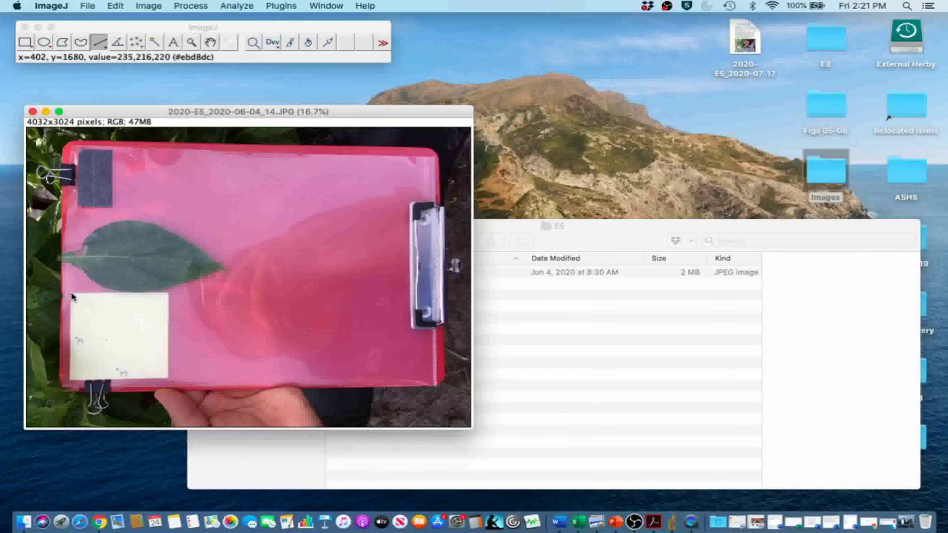
{"action": "left_click_drag", "start_coordinate": [72, 296], "coordinate": [169, 296]}
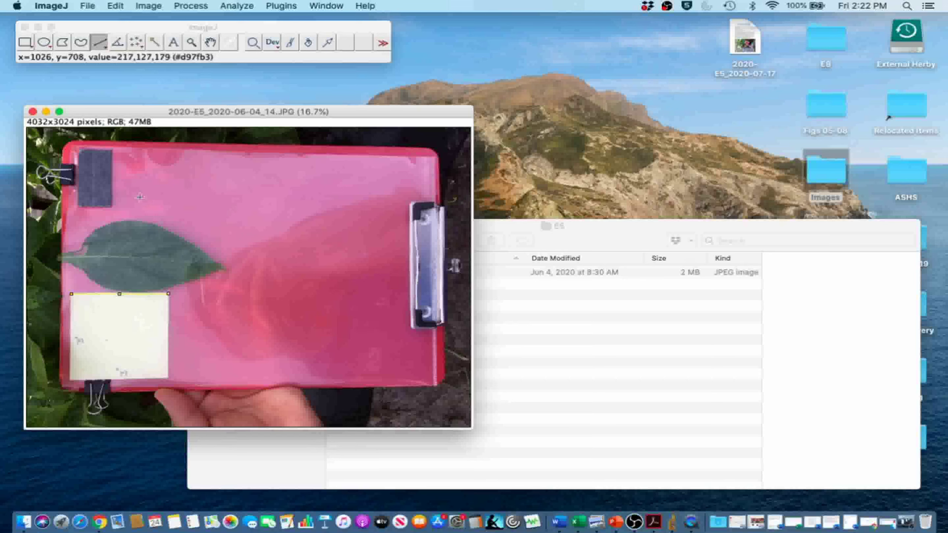
- Set the scale so the 882-pixel line equals a known distance of 3 inches
{"action": "left_click", "coordinate": [225, 4]}
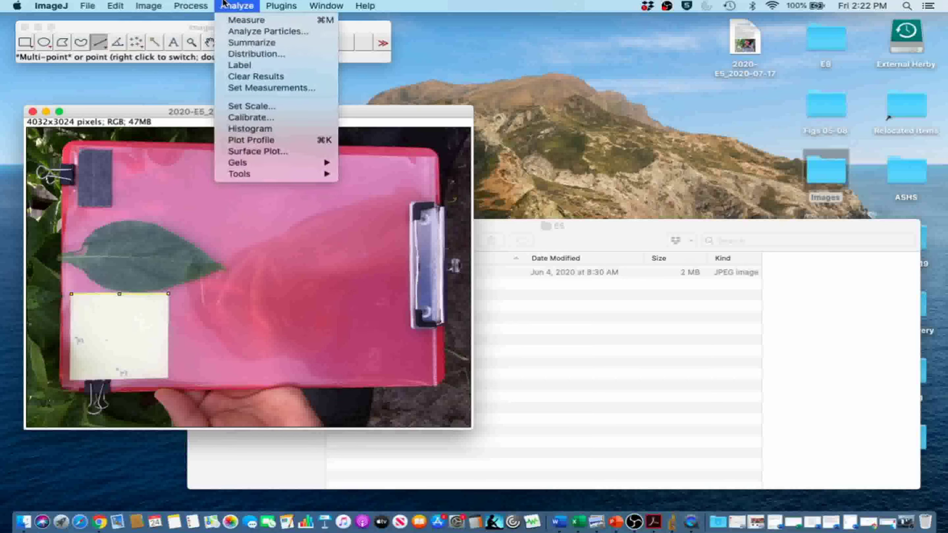
{"action": "left_click", "coordinate": [236, 104]}
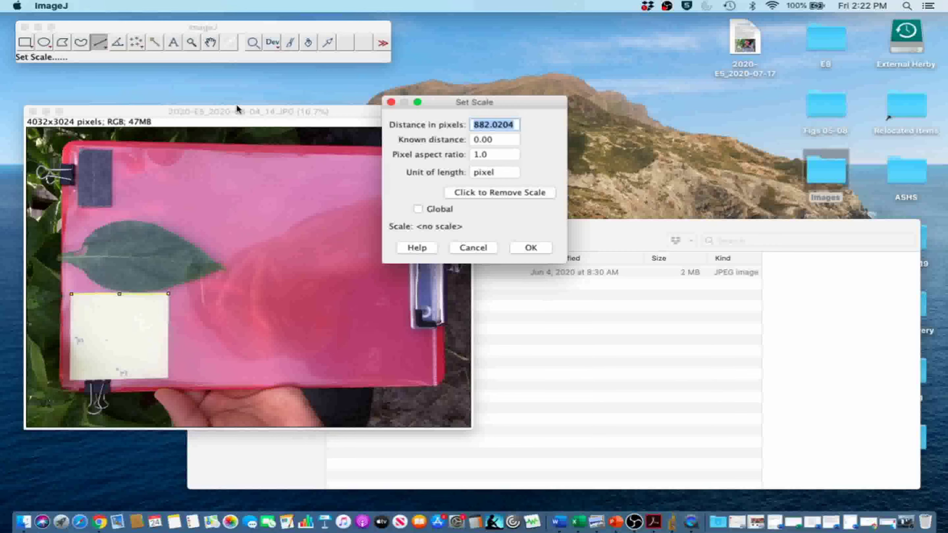
{"action": "left_click", "coordinate": [500, 138]}
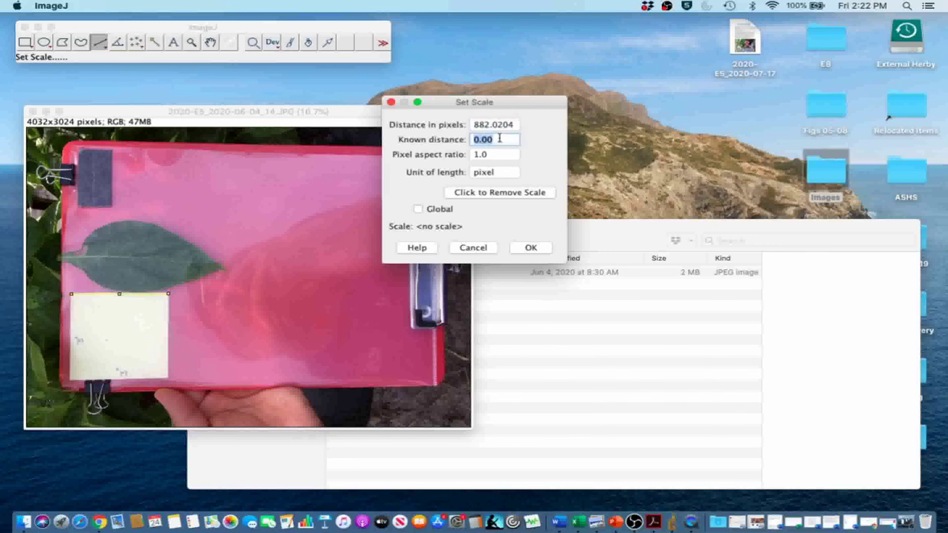
{"action": "type", "text": "3"}
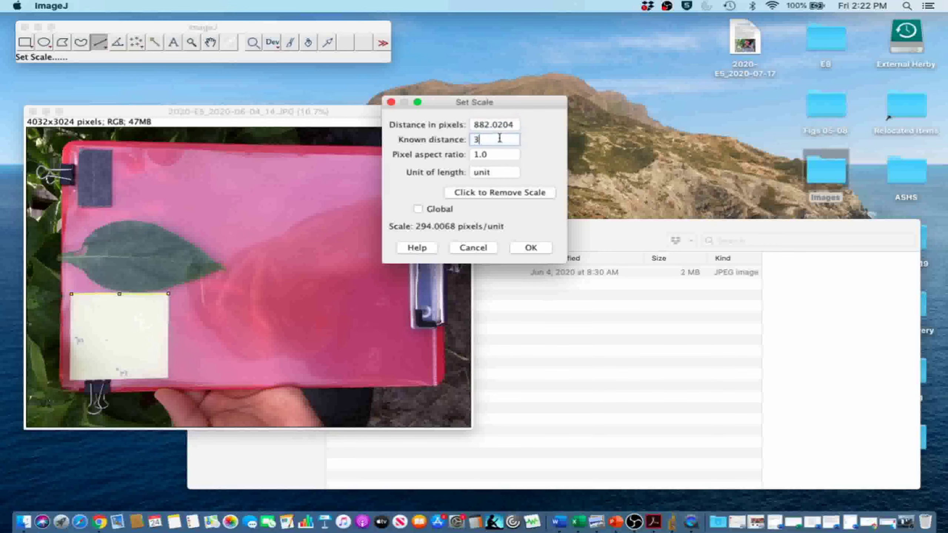
{"action": "left_click", "coordinate": [500, 173]}
{"action": "type", "text": "inch"}
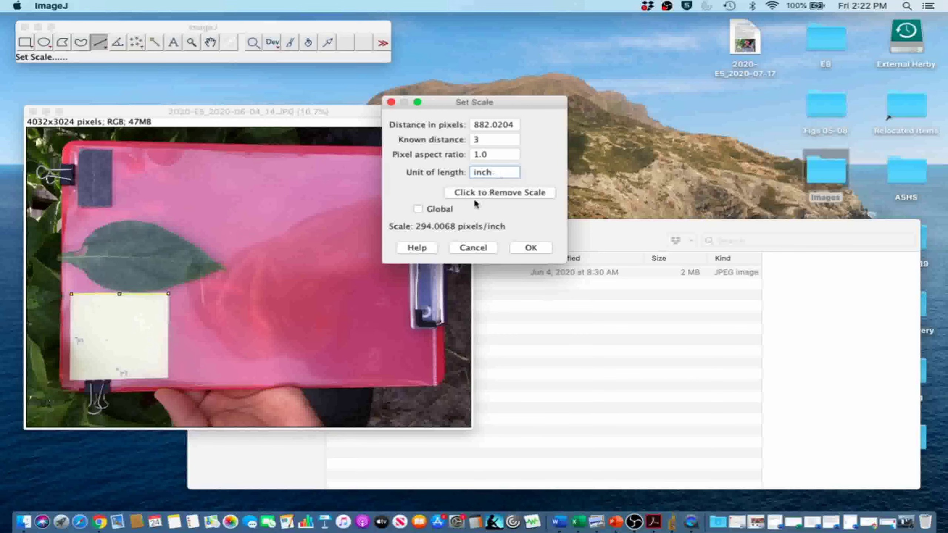
{"action": "left_click", "coordinate": [531, 248]}
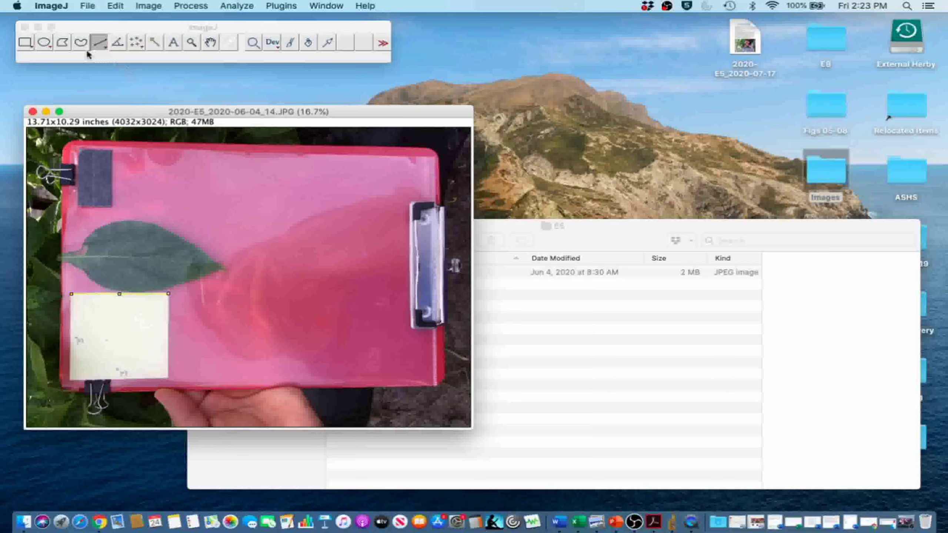
- Draw a rectangle around the leaf and crop the photo to it (1530x762 pixels)
{"action": "left_click", "coordinate": [24, 43]}
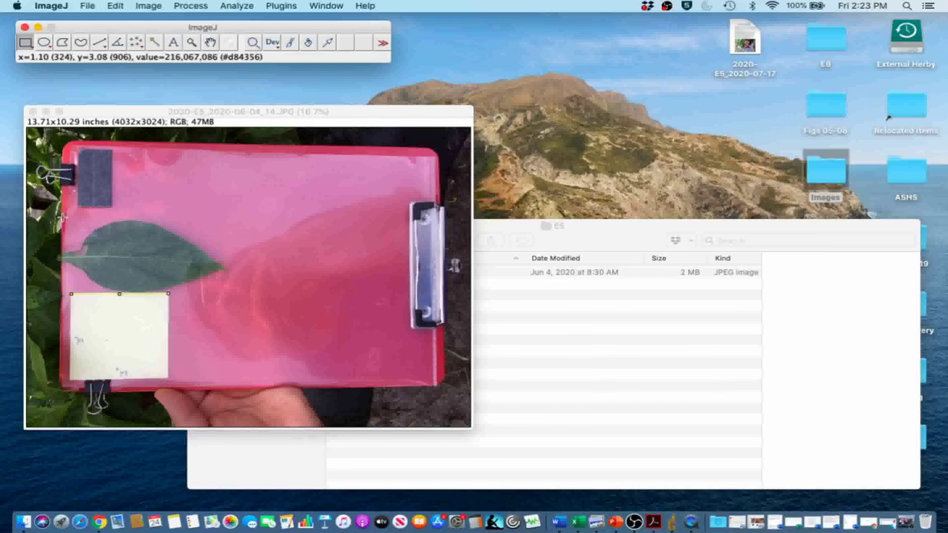
{"action": "left_click_drag", "start_coordinate": [63, 217], "coordinate": [231, 290]}
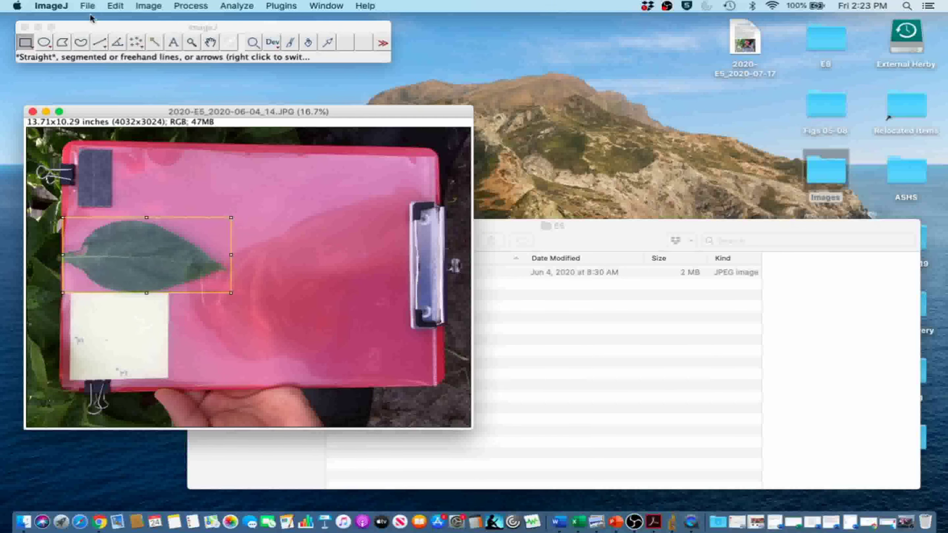
{"action": "left_click", "coordinate": [148, 6]}
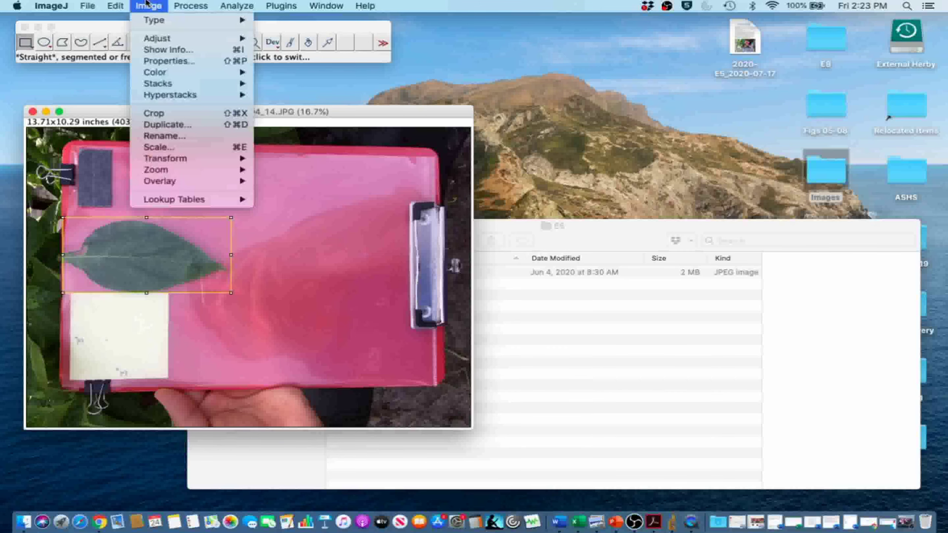
{"action": "left_click", "coordinate": [155, 114]}
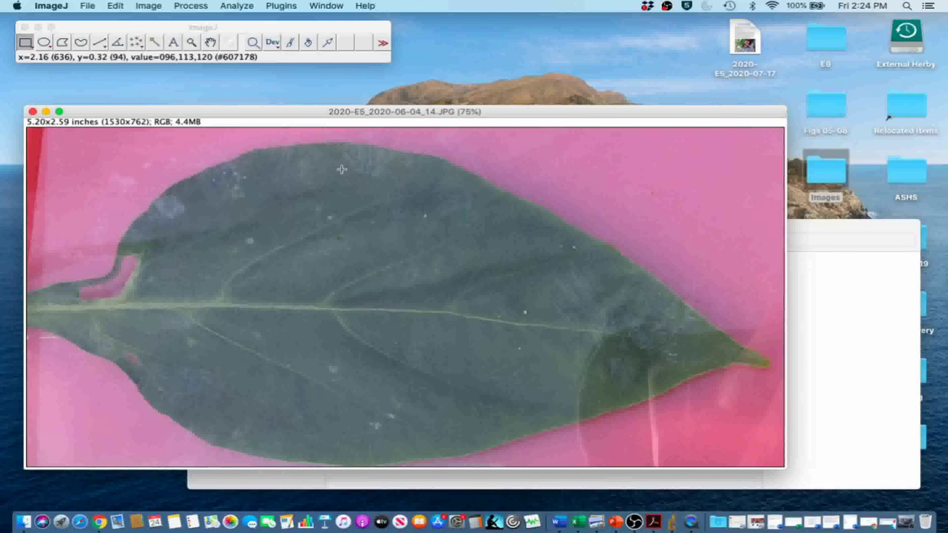
- Open Color Threshold on the cropped leaf and set the Hue range to 40–185
{"action": "left_click", "coordinate": [147, 6]}
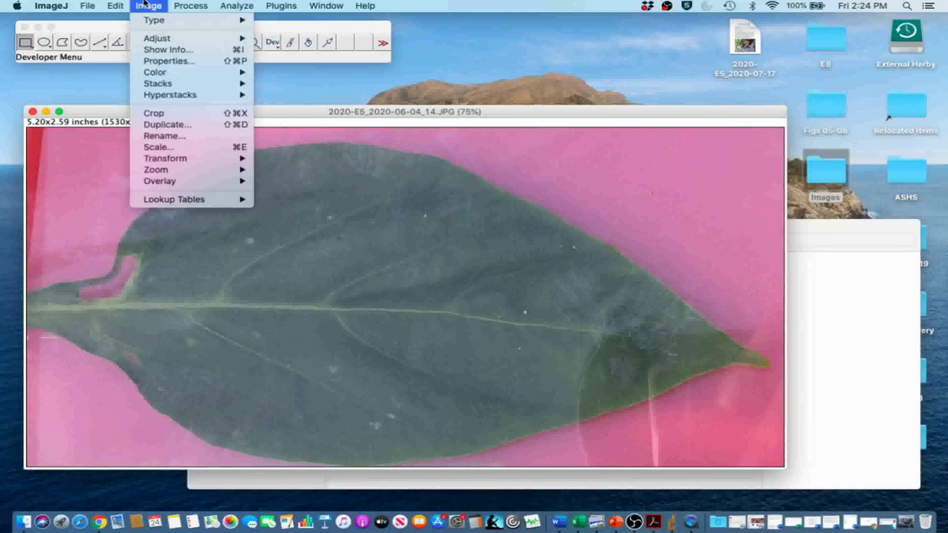
{"action": "mouse_move", "coordinate": [157, 38]}
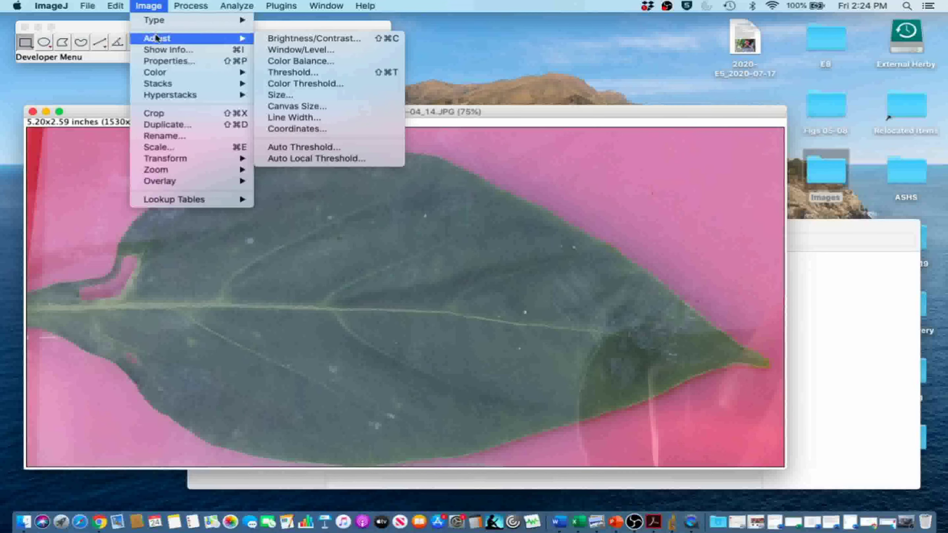
{"action": "left_click", "coordinate": [294, 84]}
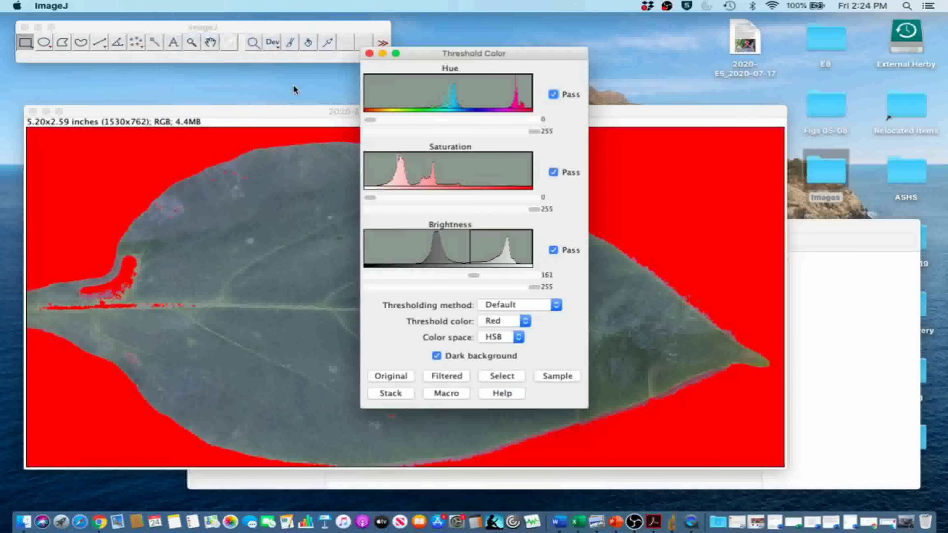
{"action": "left_click_drag", "start_coordinate": [430, 53], "coordinate": [533, 56]}
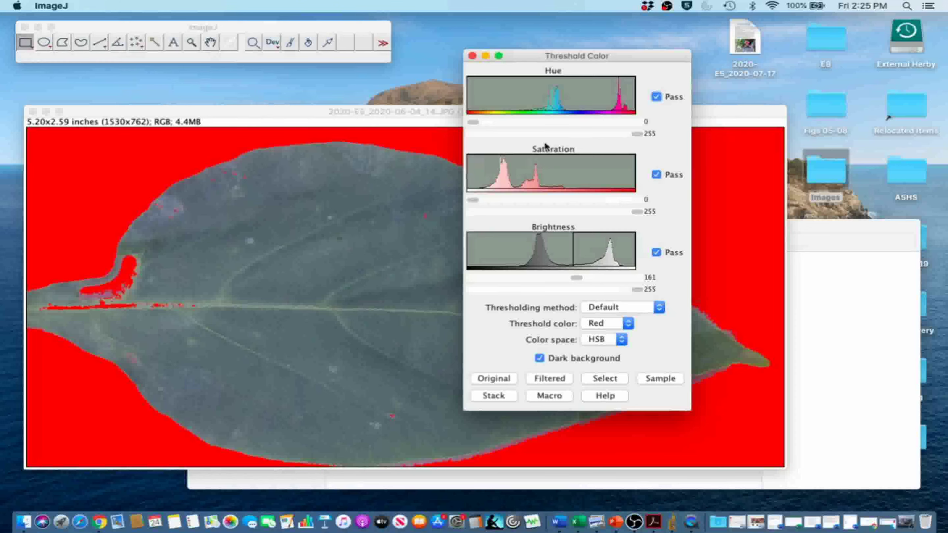
{"action": "left_click", "coordinate": [575, 123]}
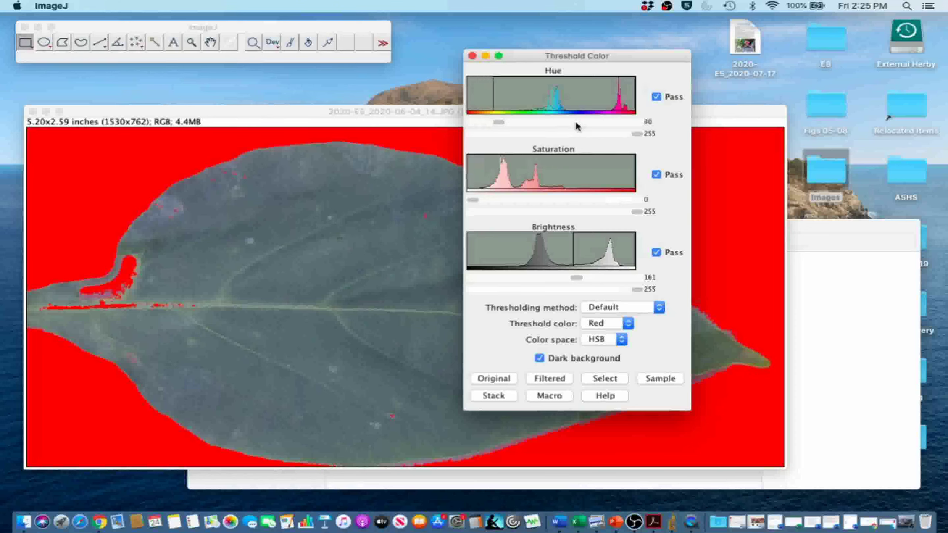
{"action": "left_click", "coordinate": [544, 139]}
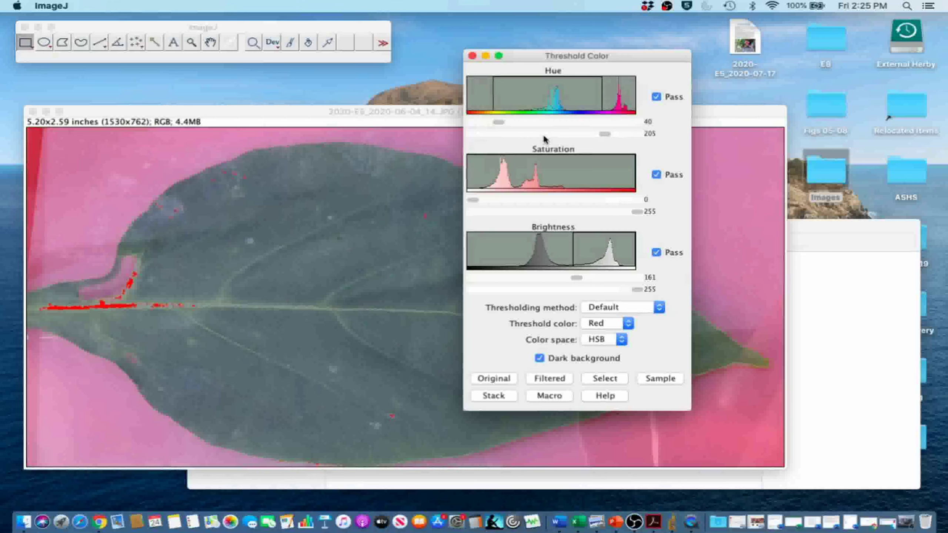
{"action": "left_click", "coordinate": [544, 138]}
- Set the Brightness threshold range to 0–175
{"action": "left_click", "coordinate": [501, 279]}
{"action": "left_click", "coordinate": [501, 279]}
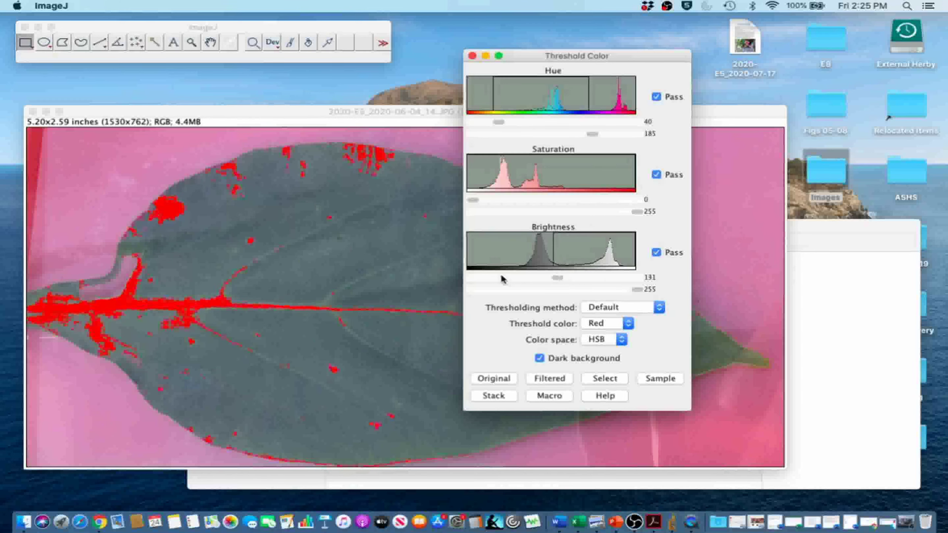
{"action": "left_click", "coordinate": [514, 278]}
{"action": "left_click", "coordinate": [471, 281]}
{"action": "left_click", "coordinate": [471, 279]}
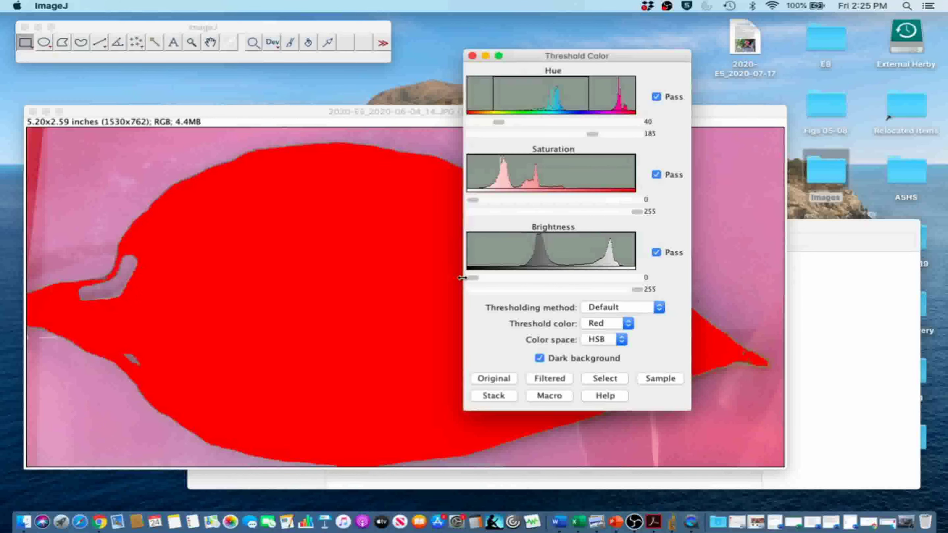
{"action": "left_click", "coordinate": [516, 291]}
{"action": "left_click", "coordinate": [516, 291]}
{"action": "left_click", "coordinate": [516, 291]}
{"action": "left_click", "coordinate": [517, 291]}
{"action": "left_click", "coordinate": [517, 291]}
{"action": "left_click", "coordinate": [516, 291]}
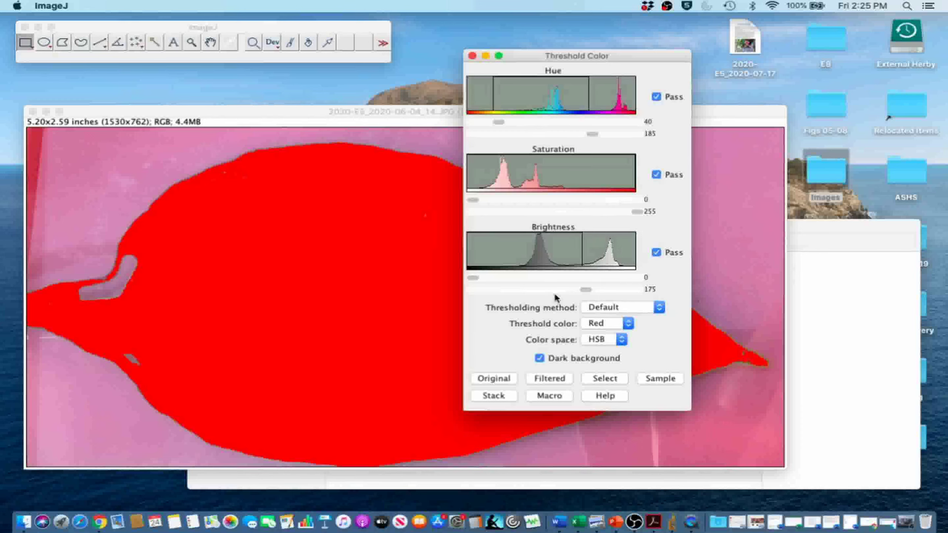
- Select the thresholded leaf and convert the image to a binary mask with Make Binary
{"action": "left_click", "coordinate": [598, 378]}
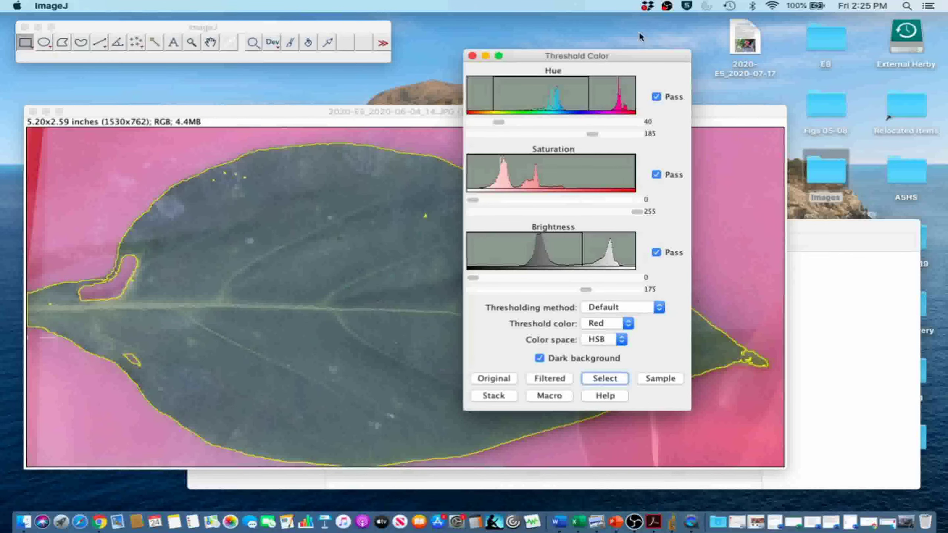
{"action": "left_click_drag", "start_coordinate": [534, 58], "coordinate": [781, 63]}
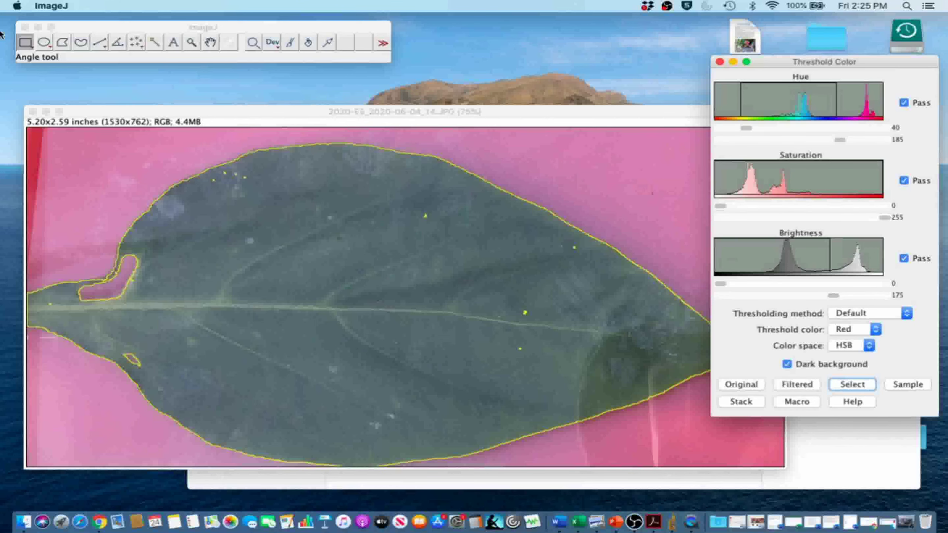
{"action": "left_click", "coordinate": [126, 27]}
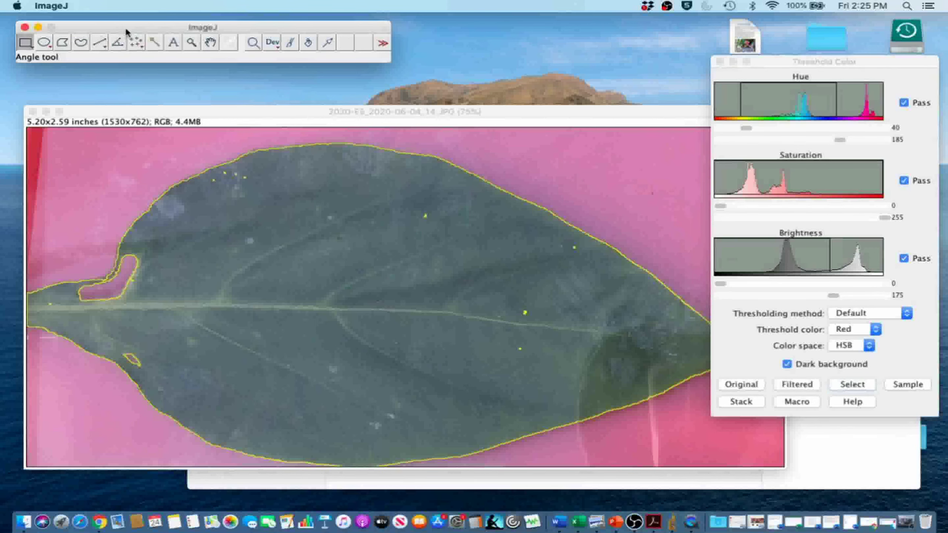
{"action": "left_click", "coordinate": [190, 5]}
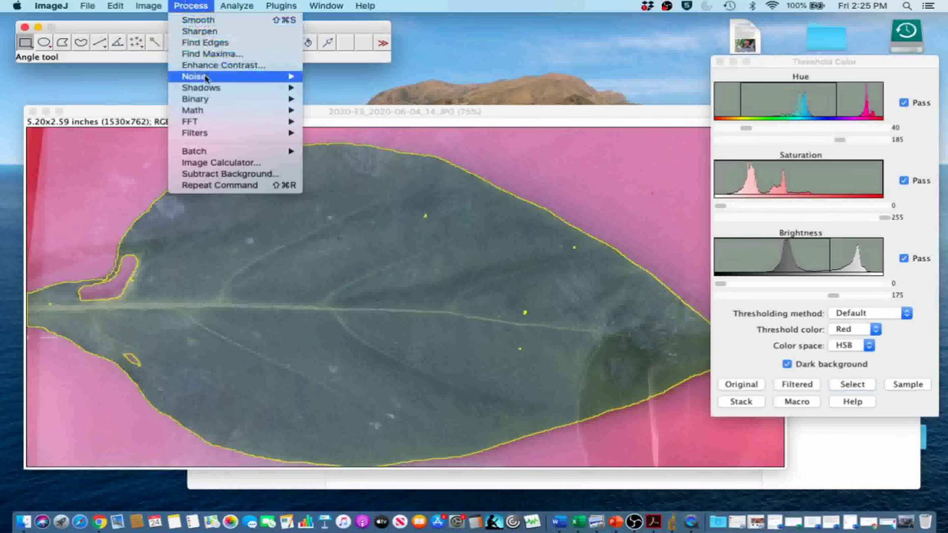
{"action": "mouse_move", "coordinate": [201, 98]}
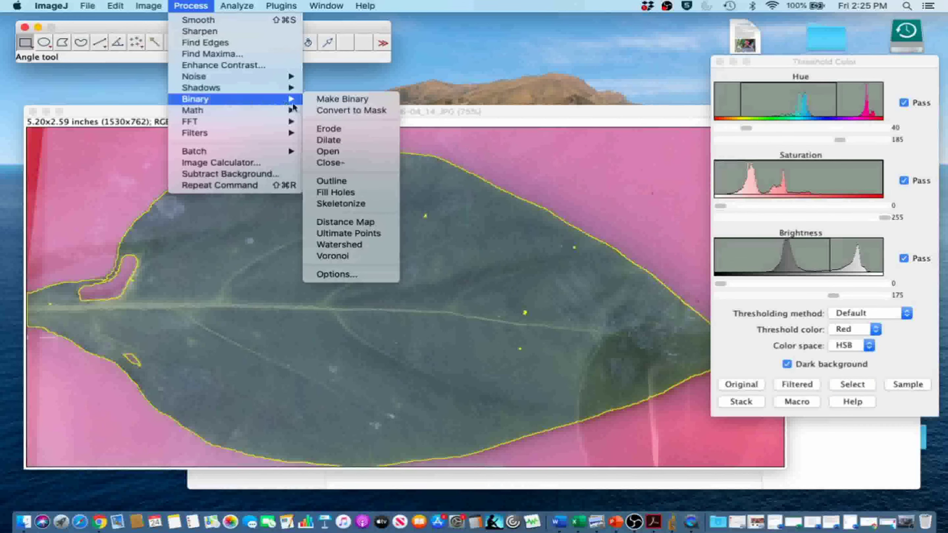
{"action": "left_click", "coordinate": [326, 99]}
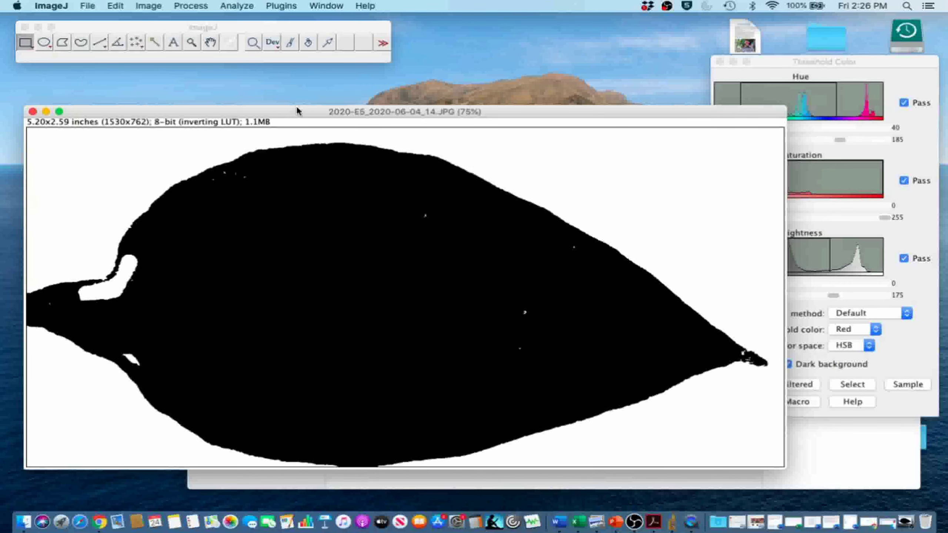
- Set measurements to Area limited to threshold
{"action": "left_click", "coordinate": [232, 4]}
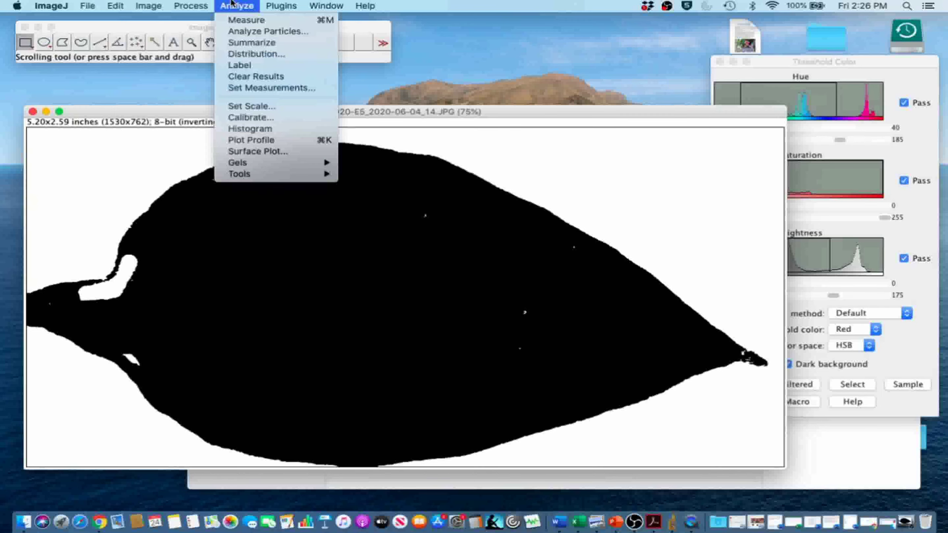
{"action": "left_click", "coordinate": [235, 88]}
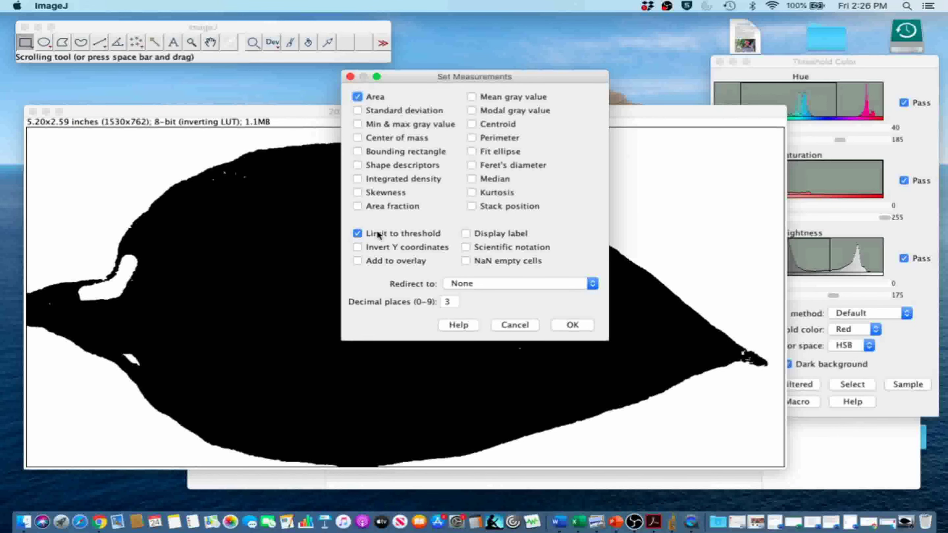
{"action": "left_click", "coordinate": [572, 324]}
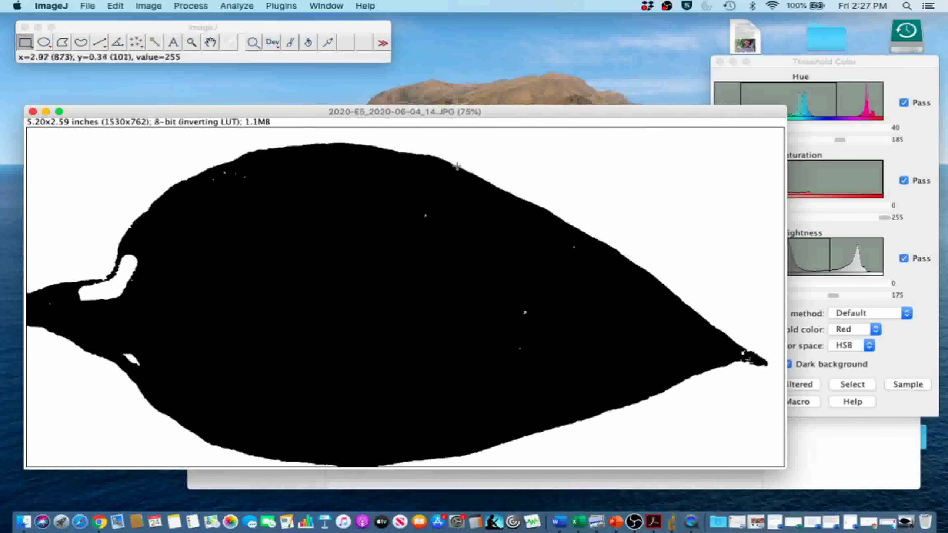
- Measure the leaf silhouette twice, recording 7.728 square inches in Results
{"action": "left_click", "coordinate": [238, 5]}
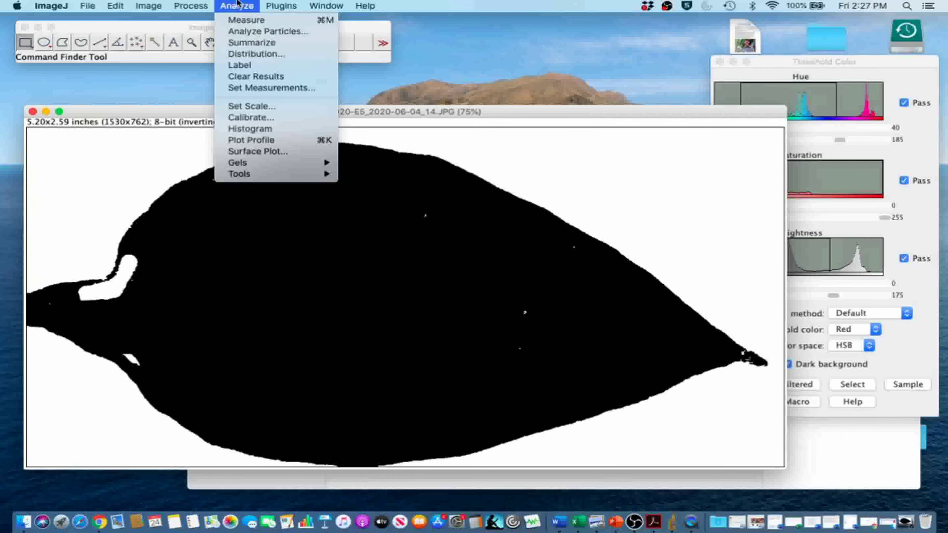
{"action": "left_click", "coordinate": [240, 20]}
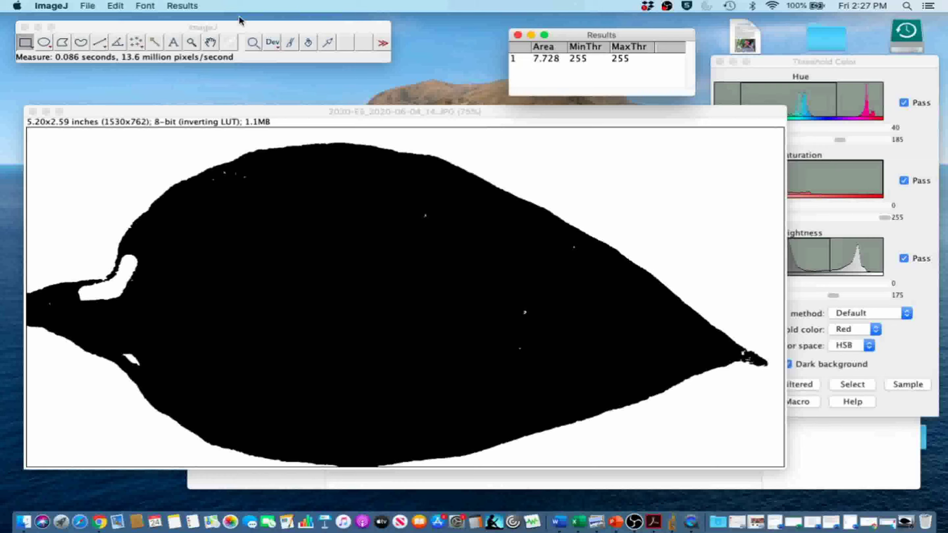
{"action": "key", "text": "super+m"}
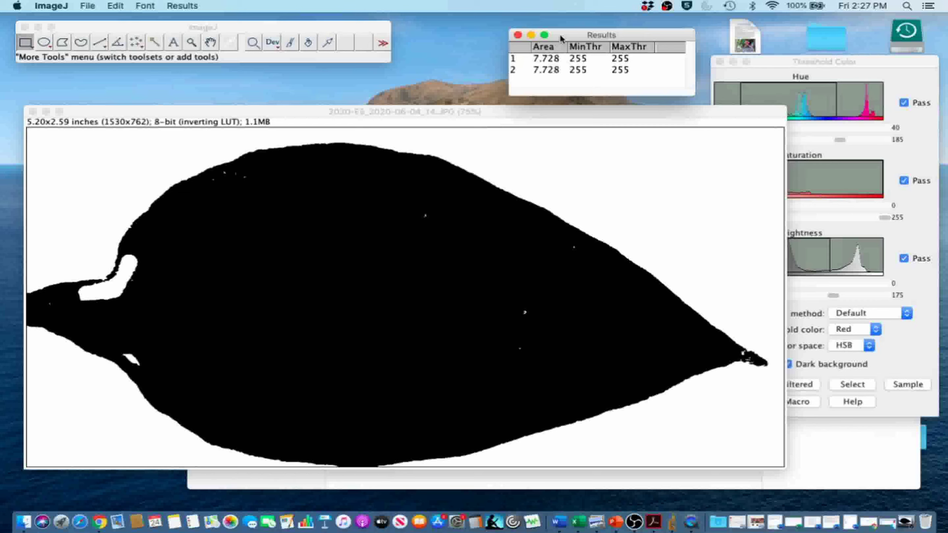
{"action": "left_click_drag", "start_coordinate": [565, 36], "coordinate": [558, 31]}
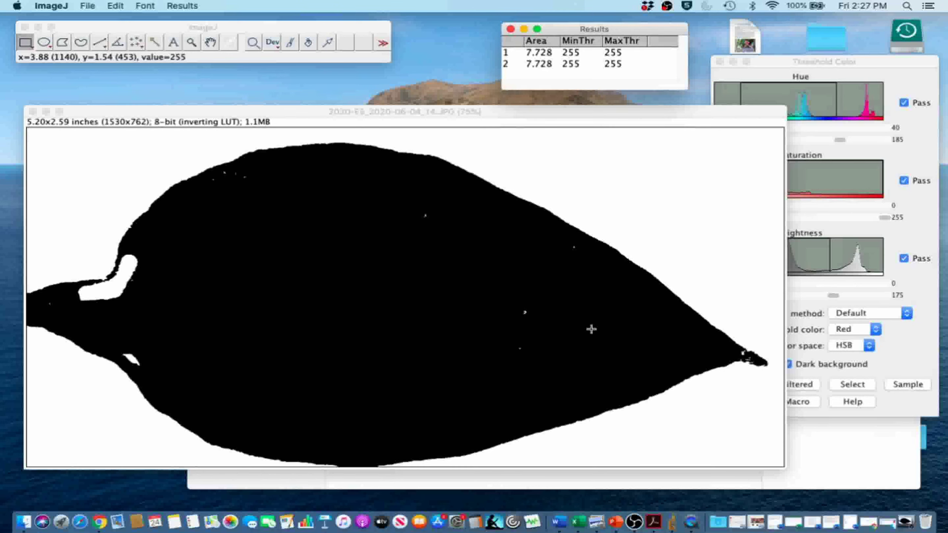
- Save the leaf mask as TIFF under the suggested name 2020-E5_2020-06-04_14.tif
{"action": "left_click", "coordinate": [286, 112]}
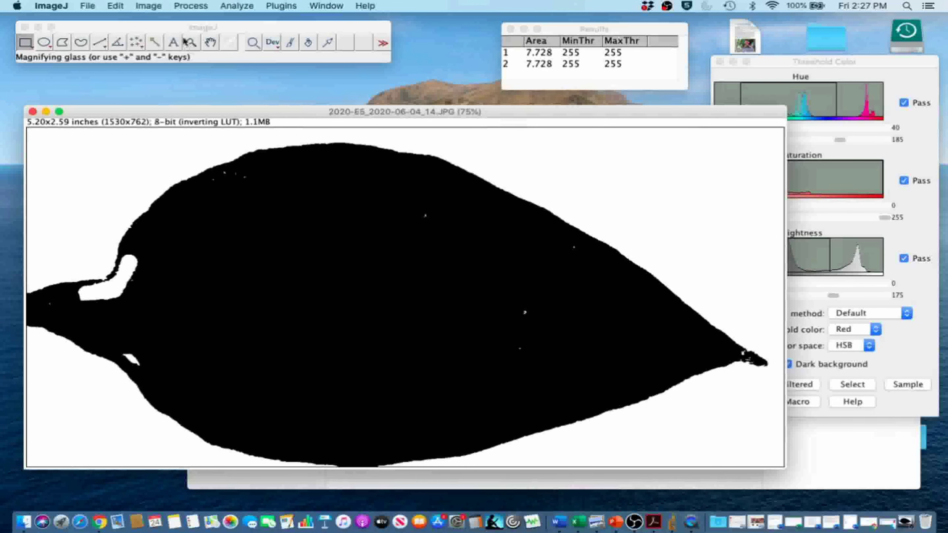
{"action": "left_click", "coordinate": [90, 6]}
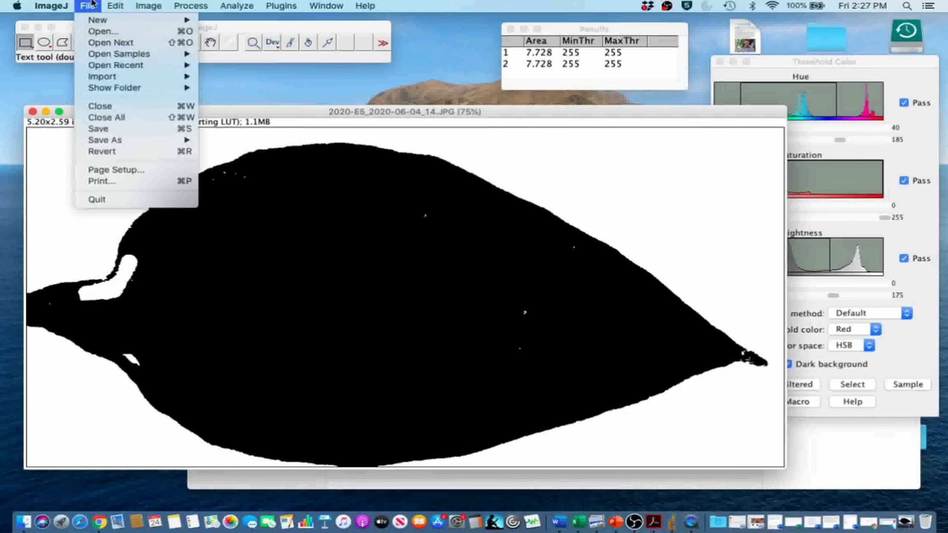
{"action": "mouse_move", "coordinate": [120, 141]}
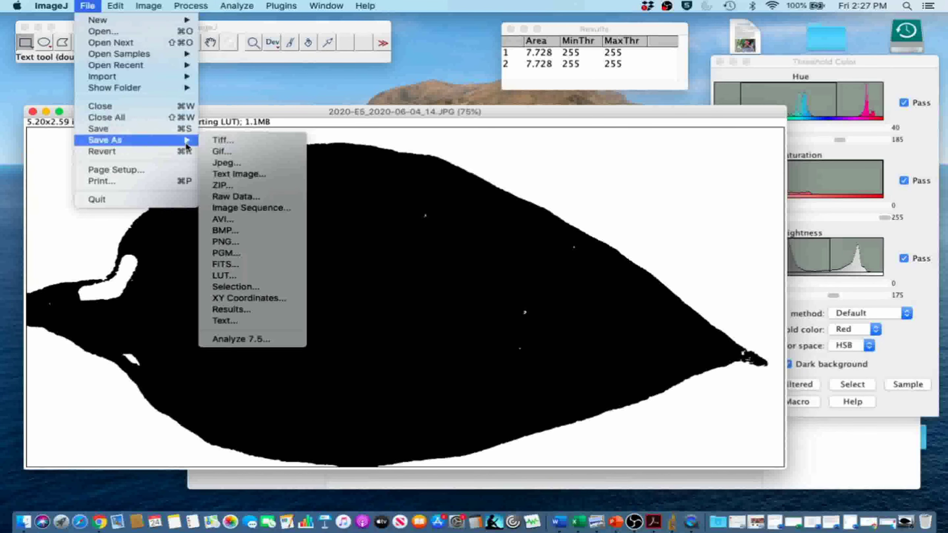
{"action": "left_click", "coordinate": [232, 142]}
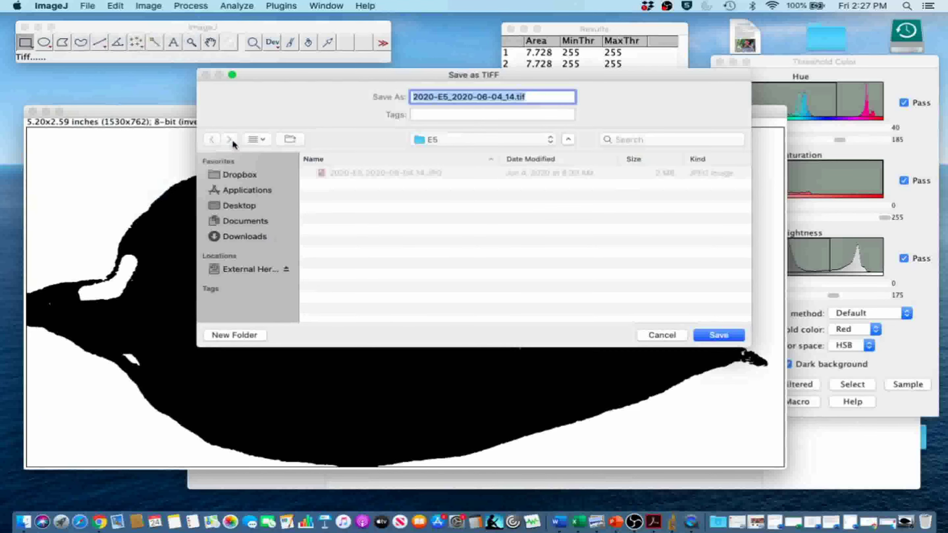
{"action": "left_click", "coordinate": [727, 336]}
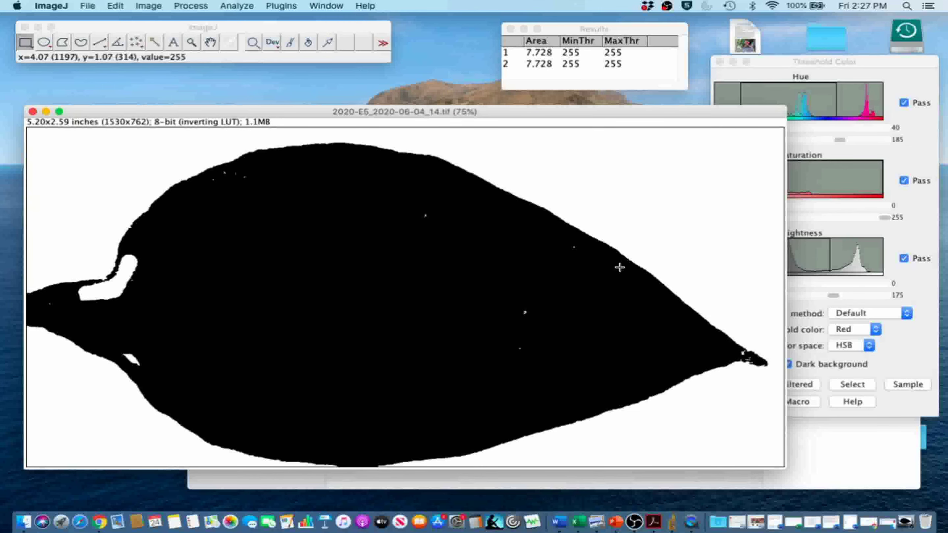
{"action": "left_click_drag", "start_coordinate": [281, 112], "coordinate": [277, 105]}
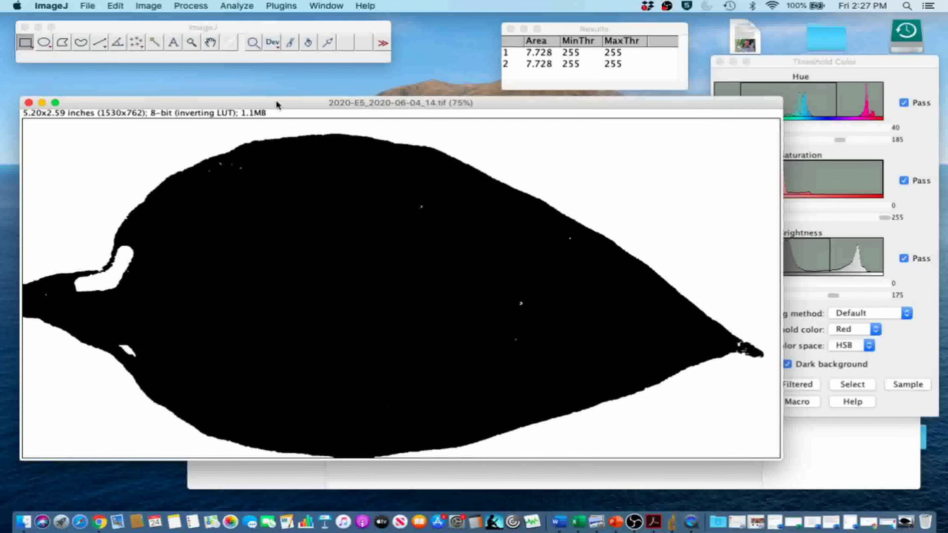